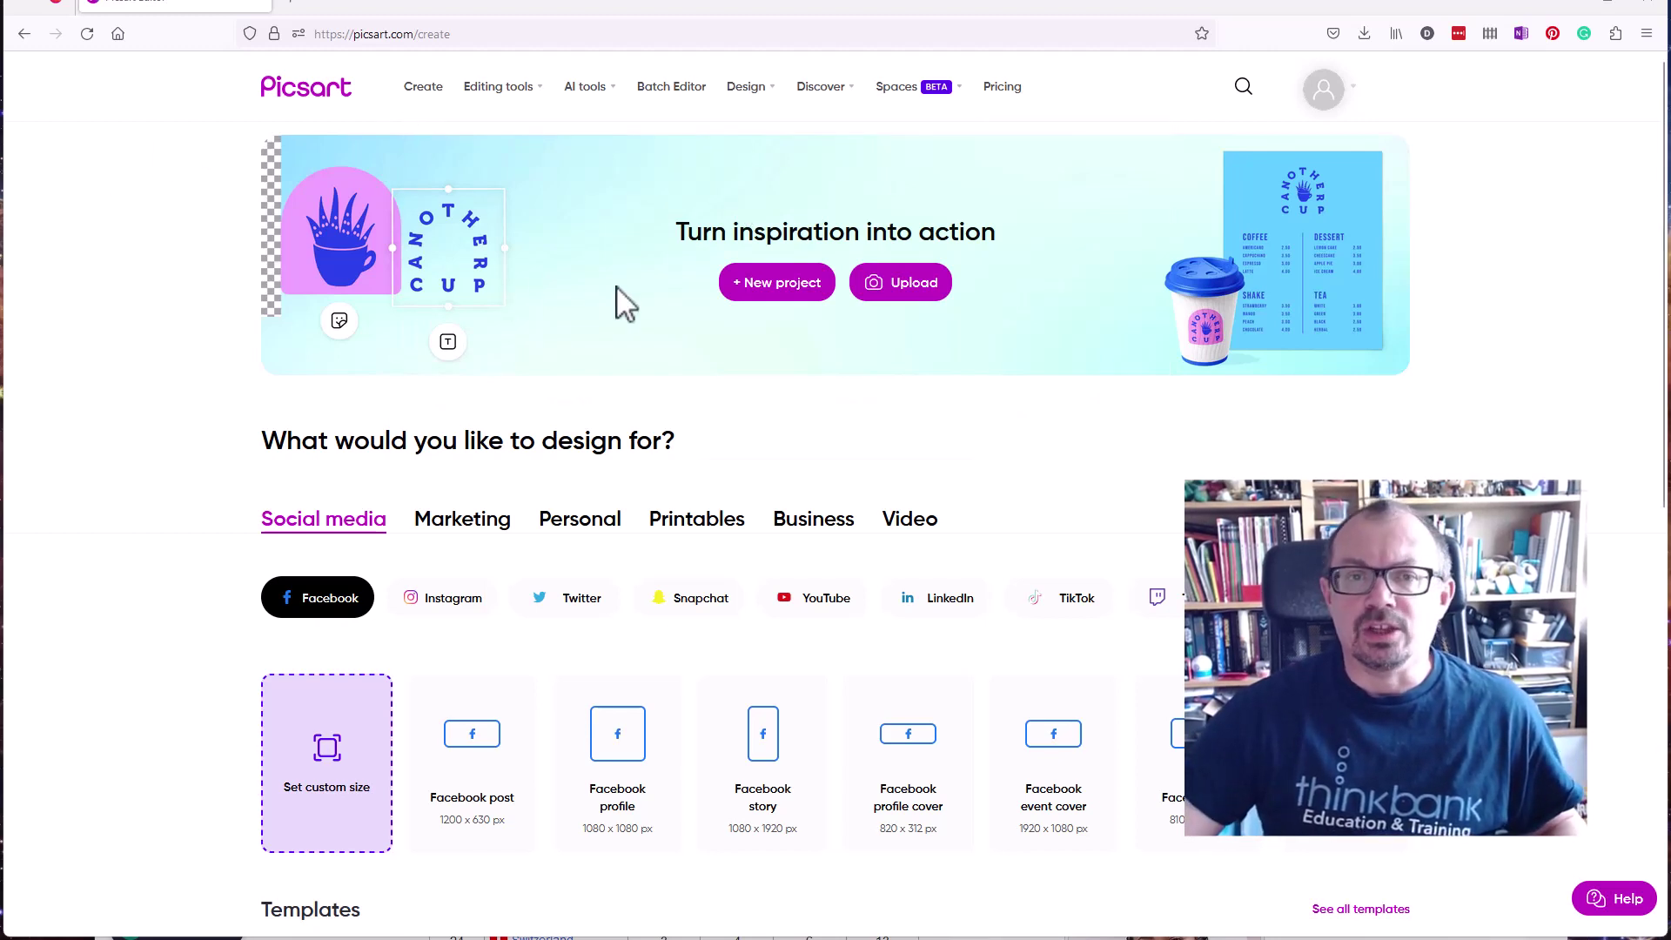
Create a new blank 1080×1080 project and show the More Tools collection
{"action": "left_click", "coordinate": [776, 292]}
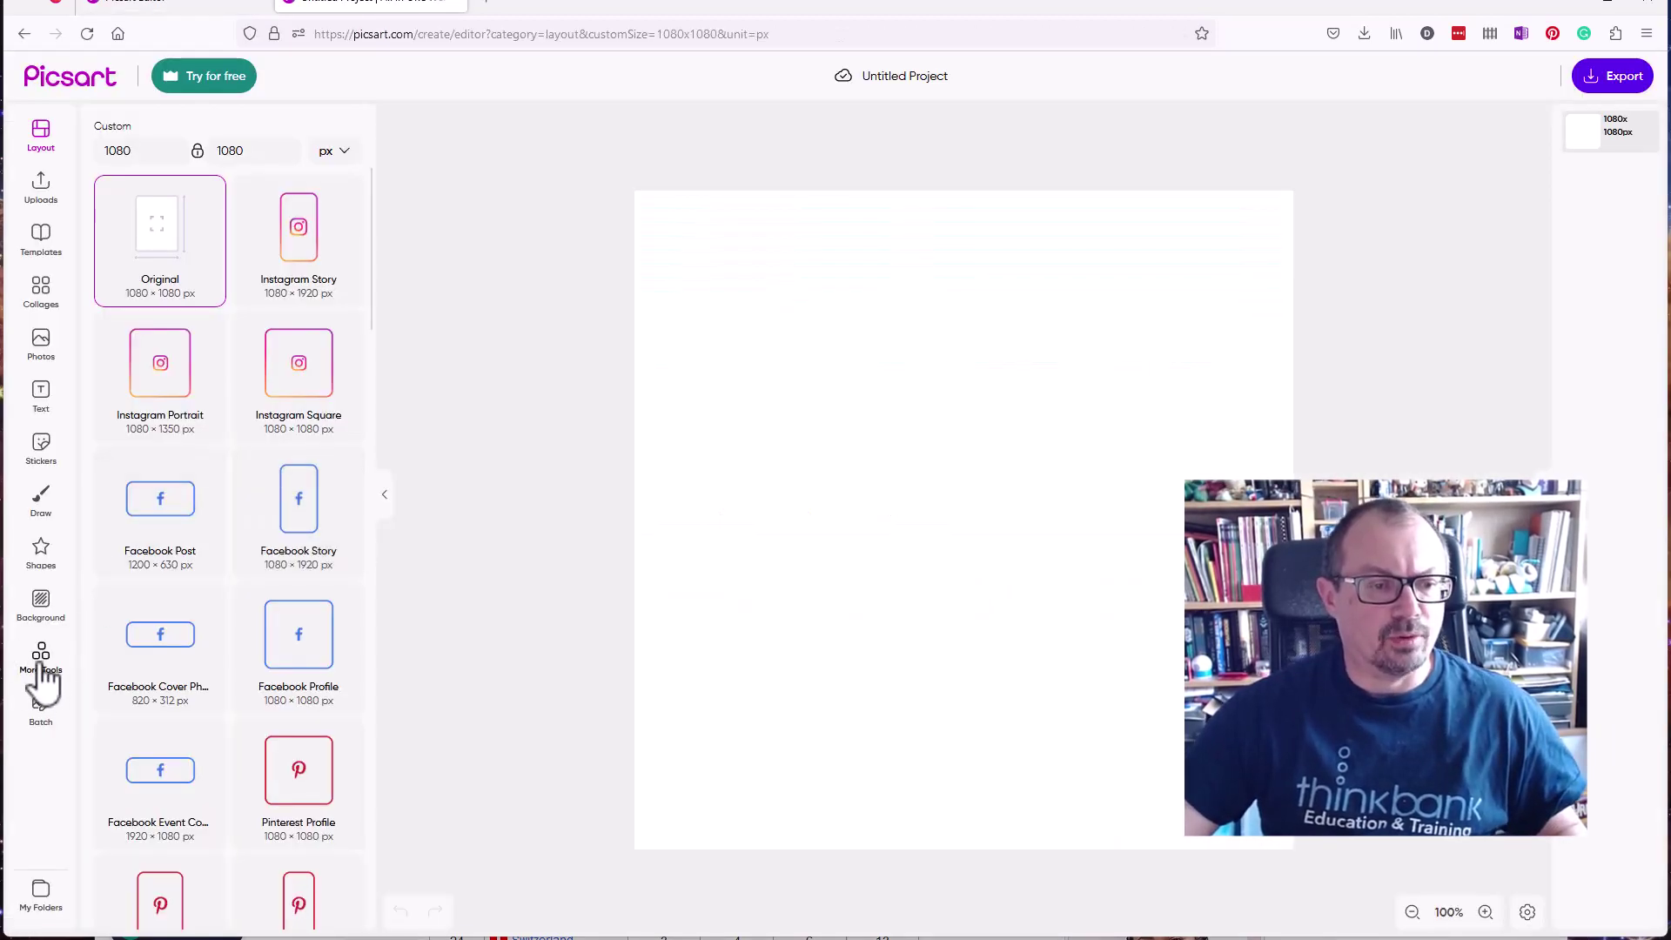
{"action": "left_click", "coordinate": [41, 664]}
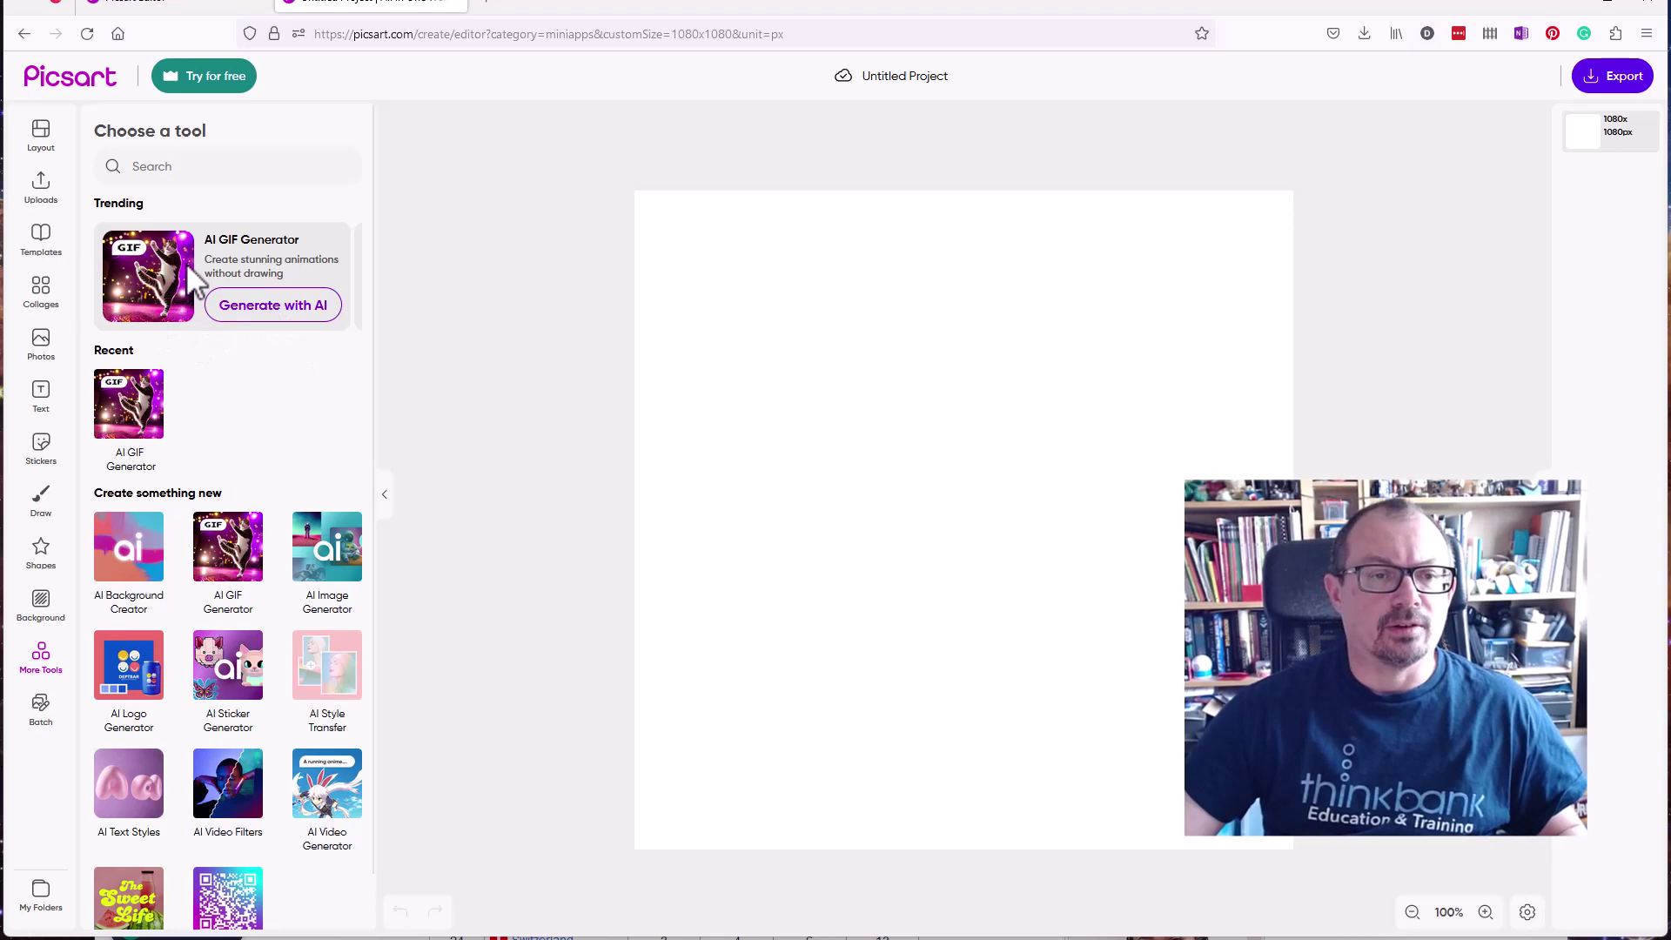
Launch the AI GIF Generator from its Generate with AI card
{"action": "left_click", "coordinate": [277, 310]}
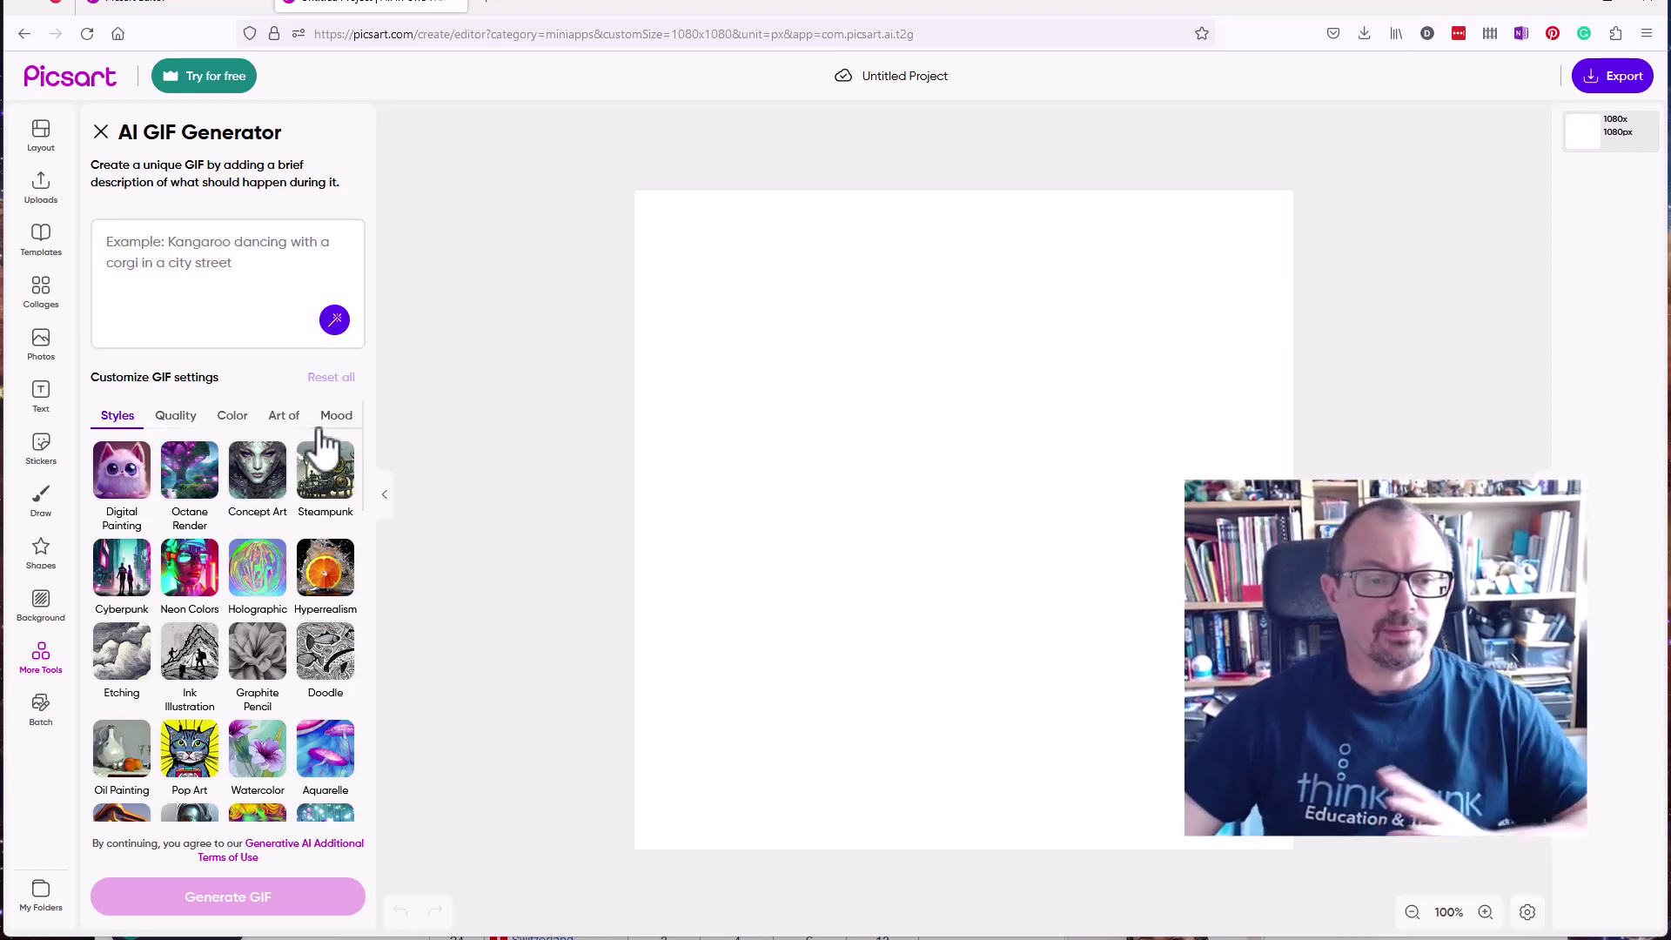
Enter the prompt 'Hamster dancing with a giant cupcake' and choose the Digital Painting style
{"action": "left_click", "coordinate": [157, 248]}
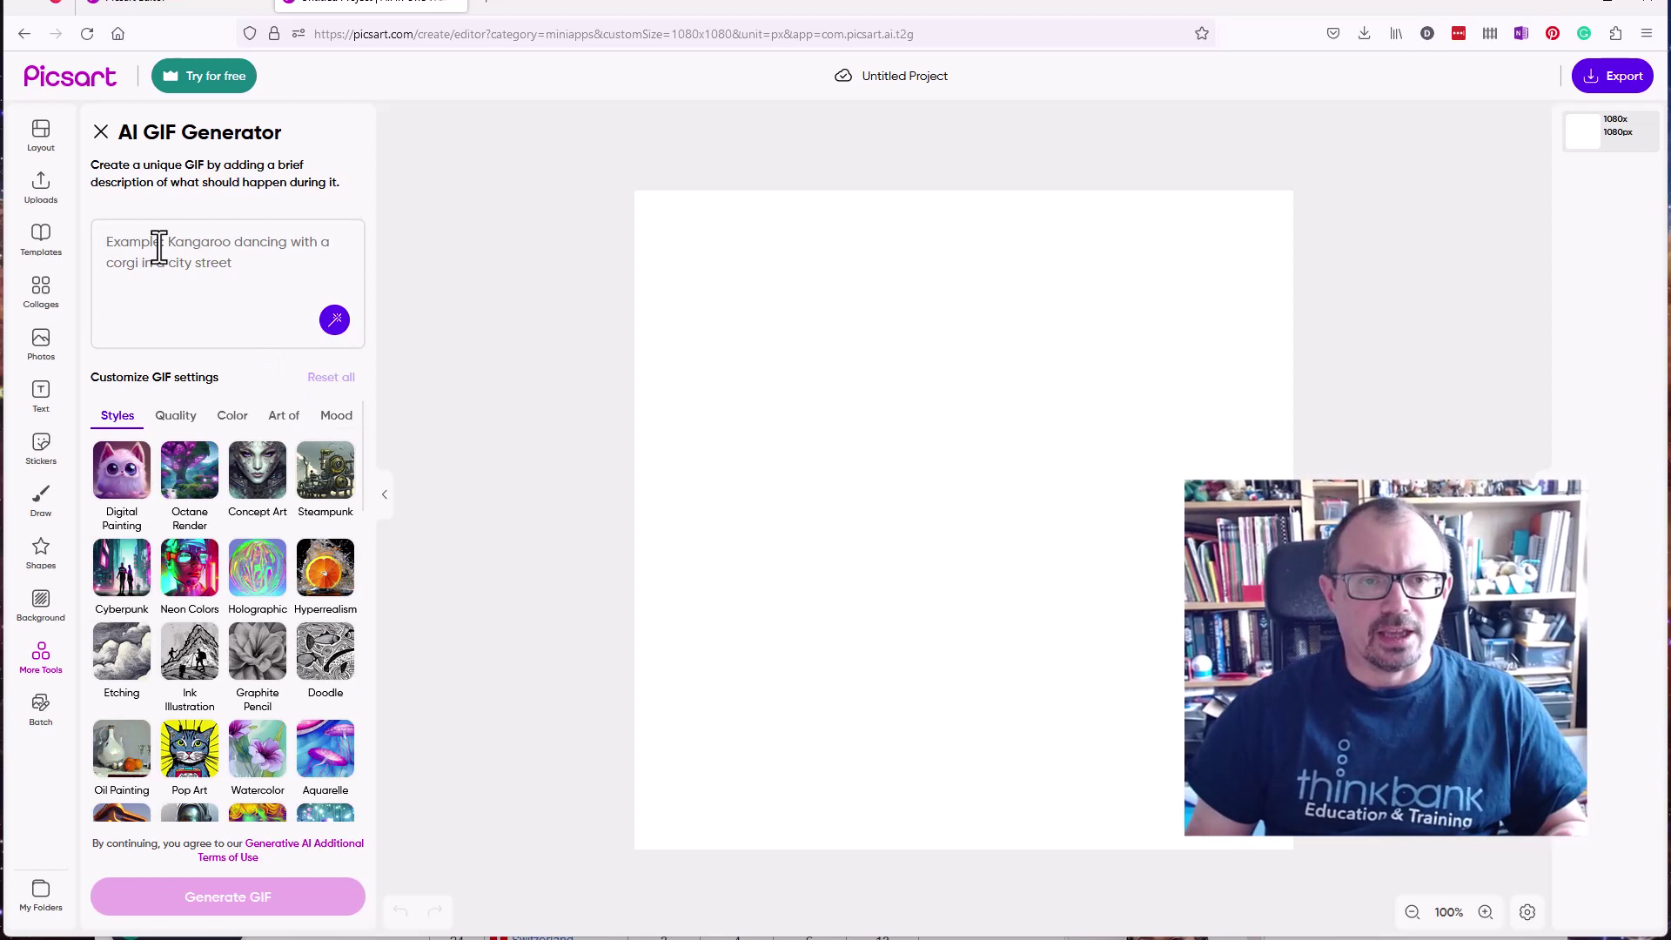
{"action": "type", "text": "Ho"}
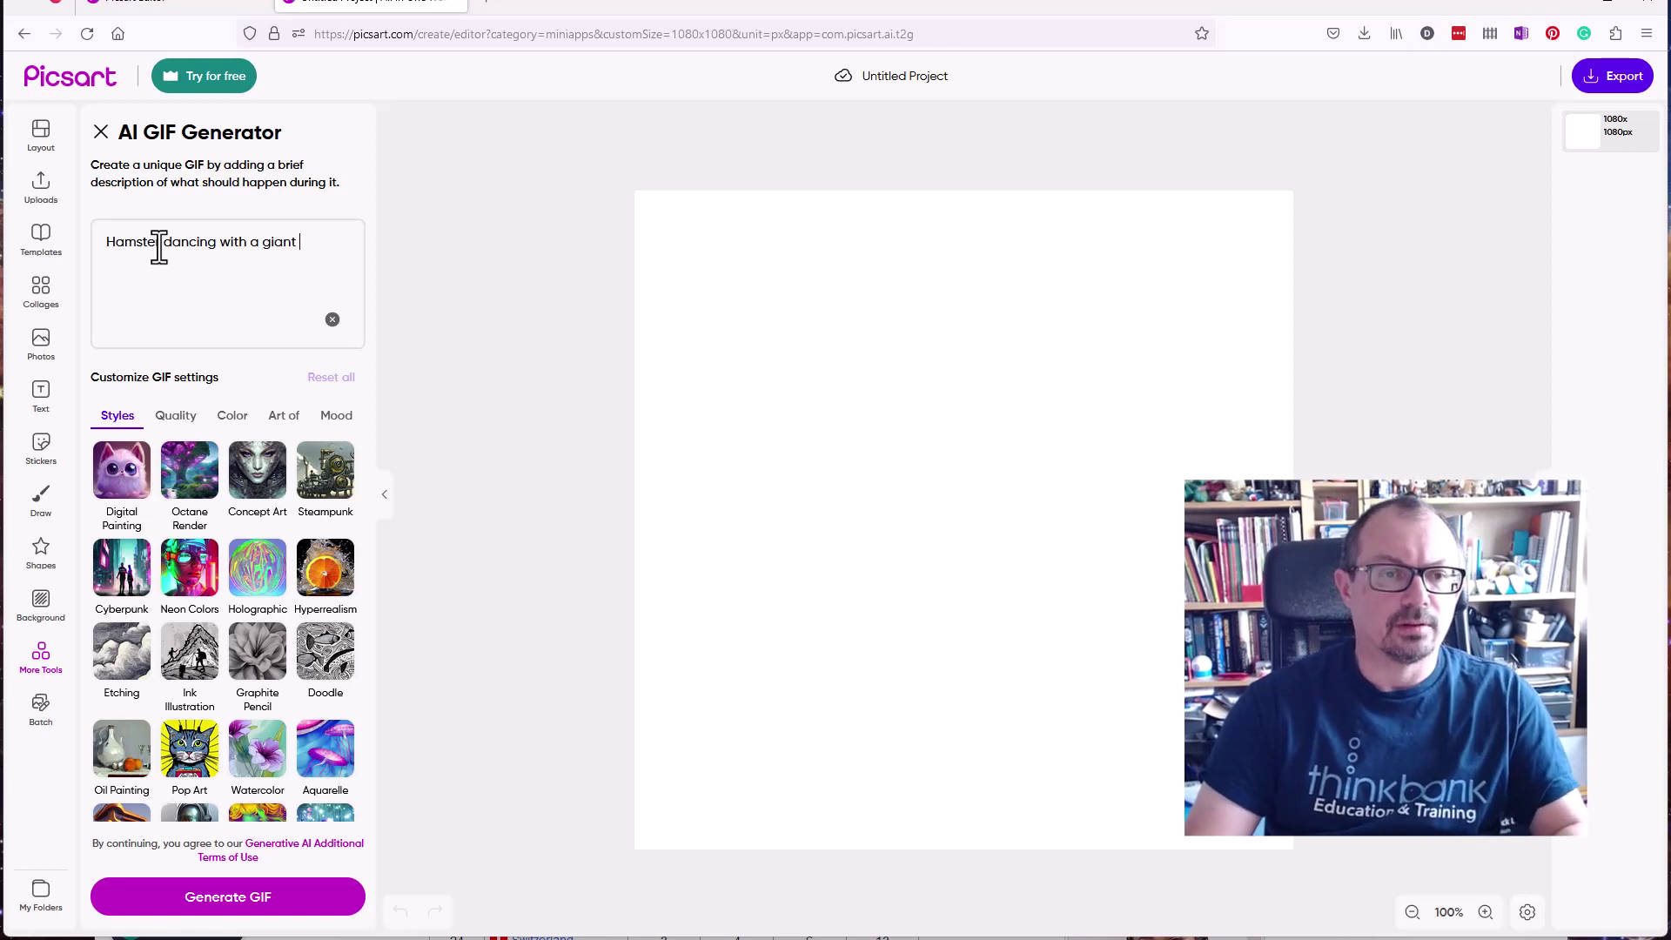
{"action": "type", "text": "ake"}
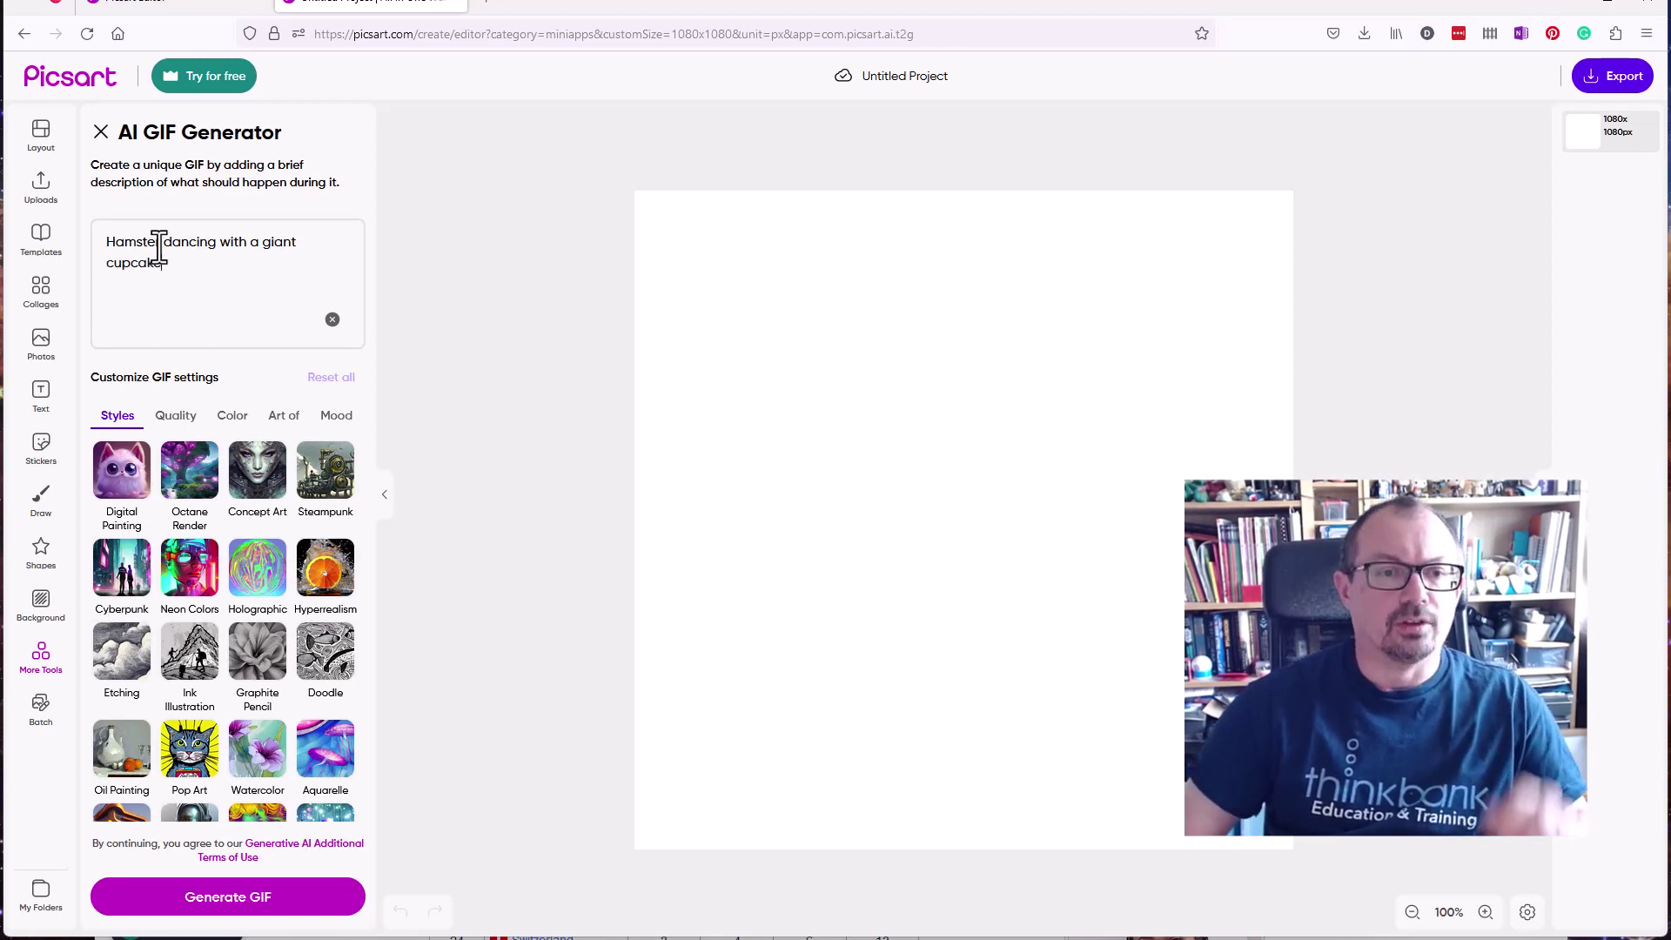
{"action": "left_click", "coordinate": [127, 476]}
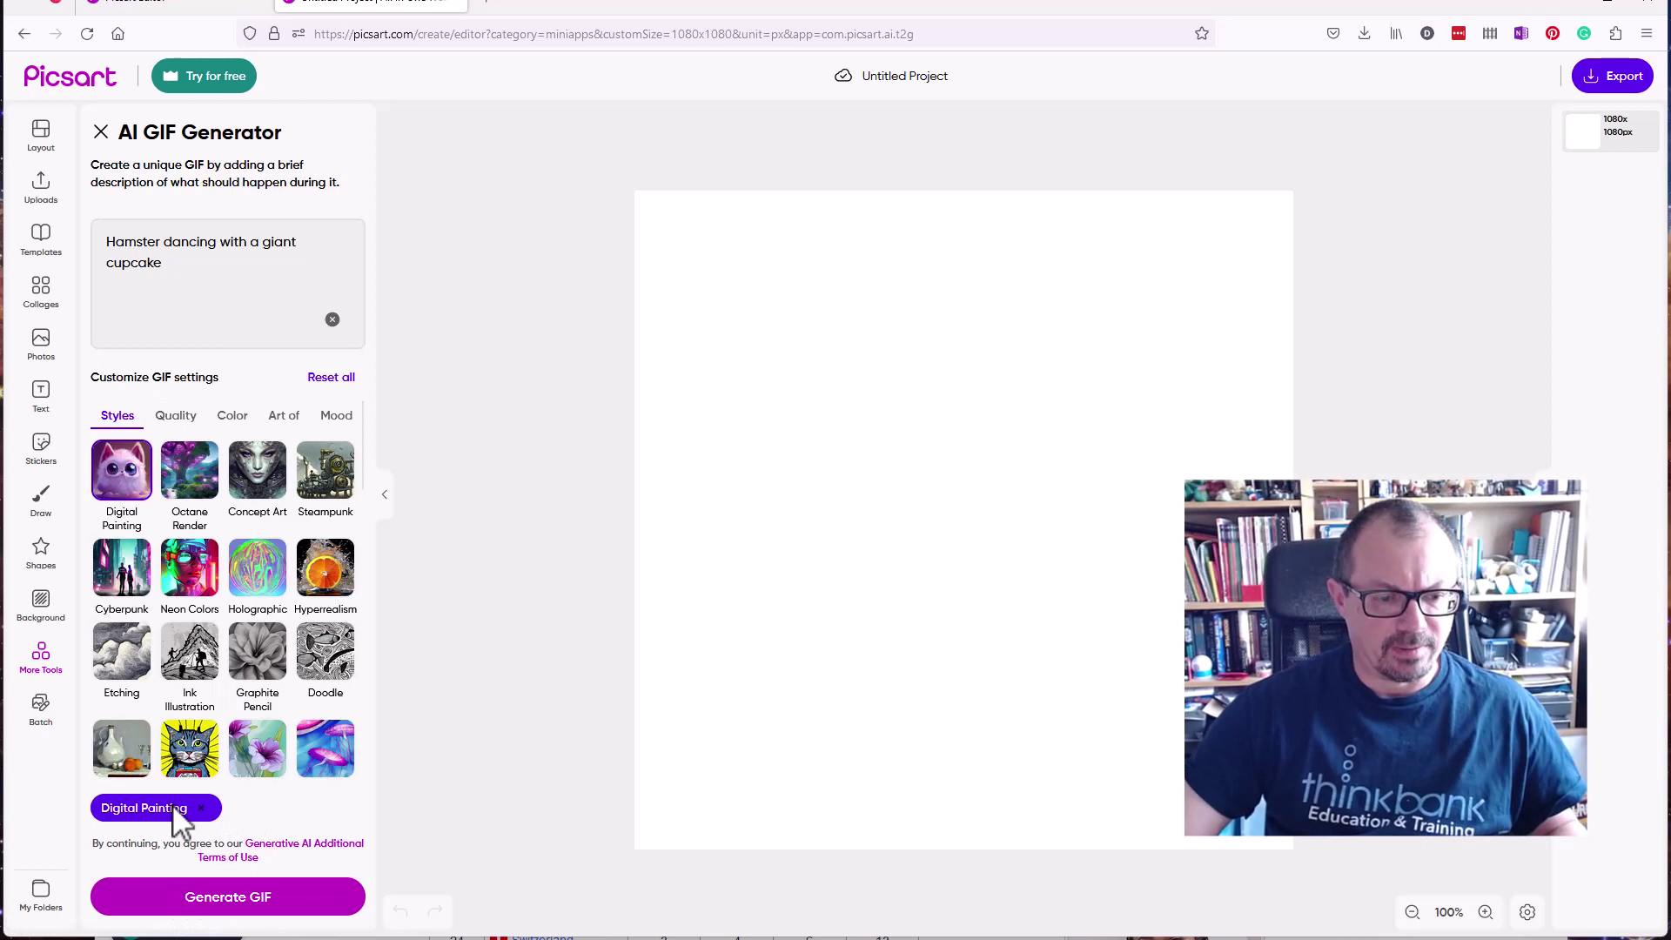
Generate a preview of the hamster GIF, then produce the full GIF from it
{"action": "left_click", "coordinate": [225, 901]}
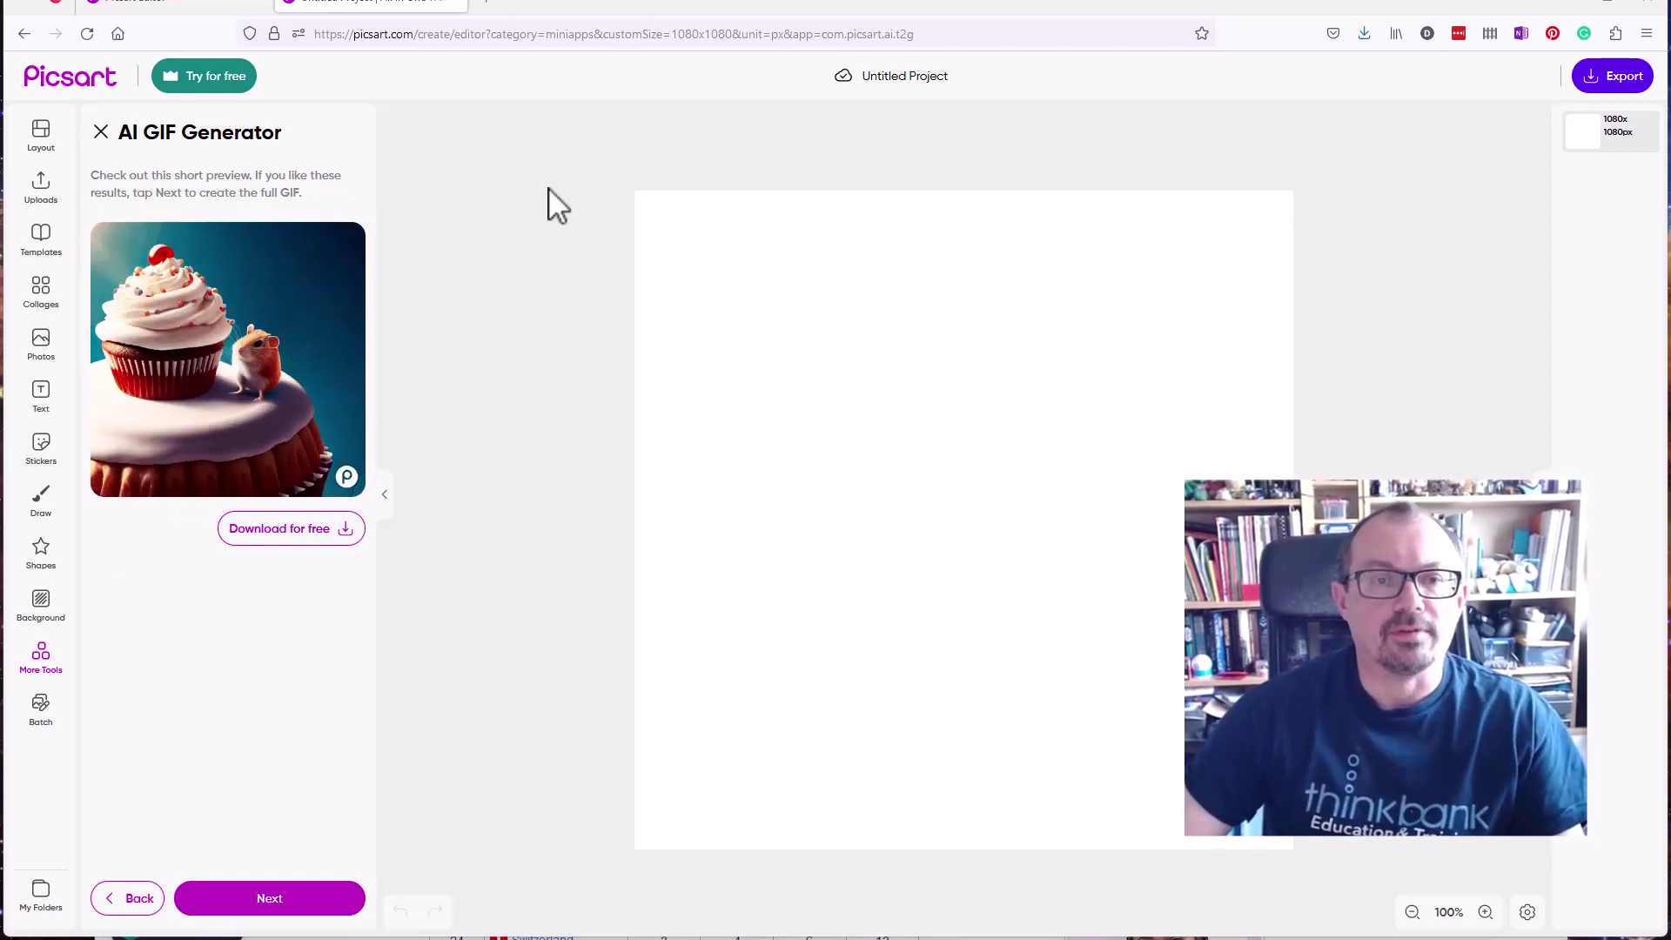
{"action": "left_click", "coordinate": [272, 902]}
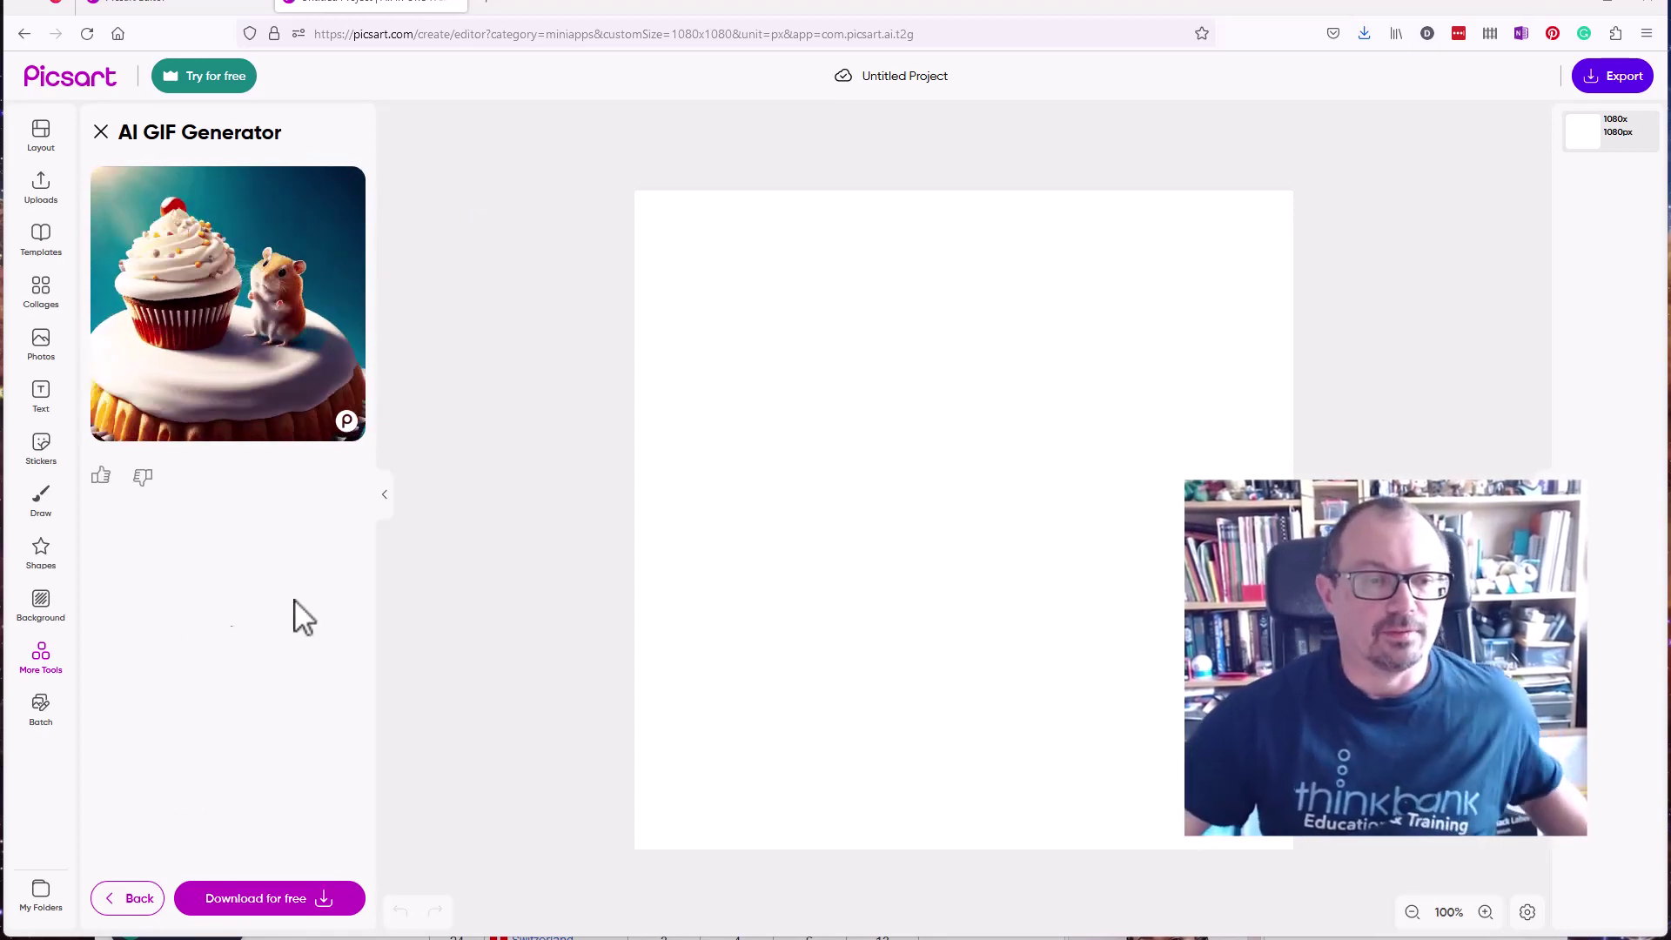
Download the finished hamster GIF for free and save it to Downloads
{"action": "left_click", "coordinate": [269, 902]}
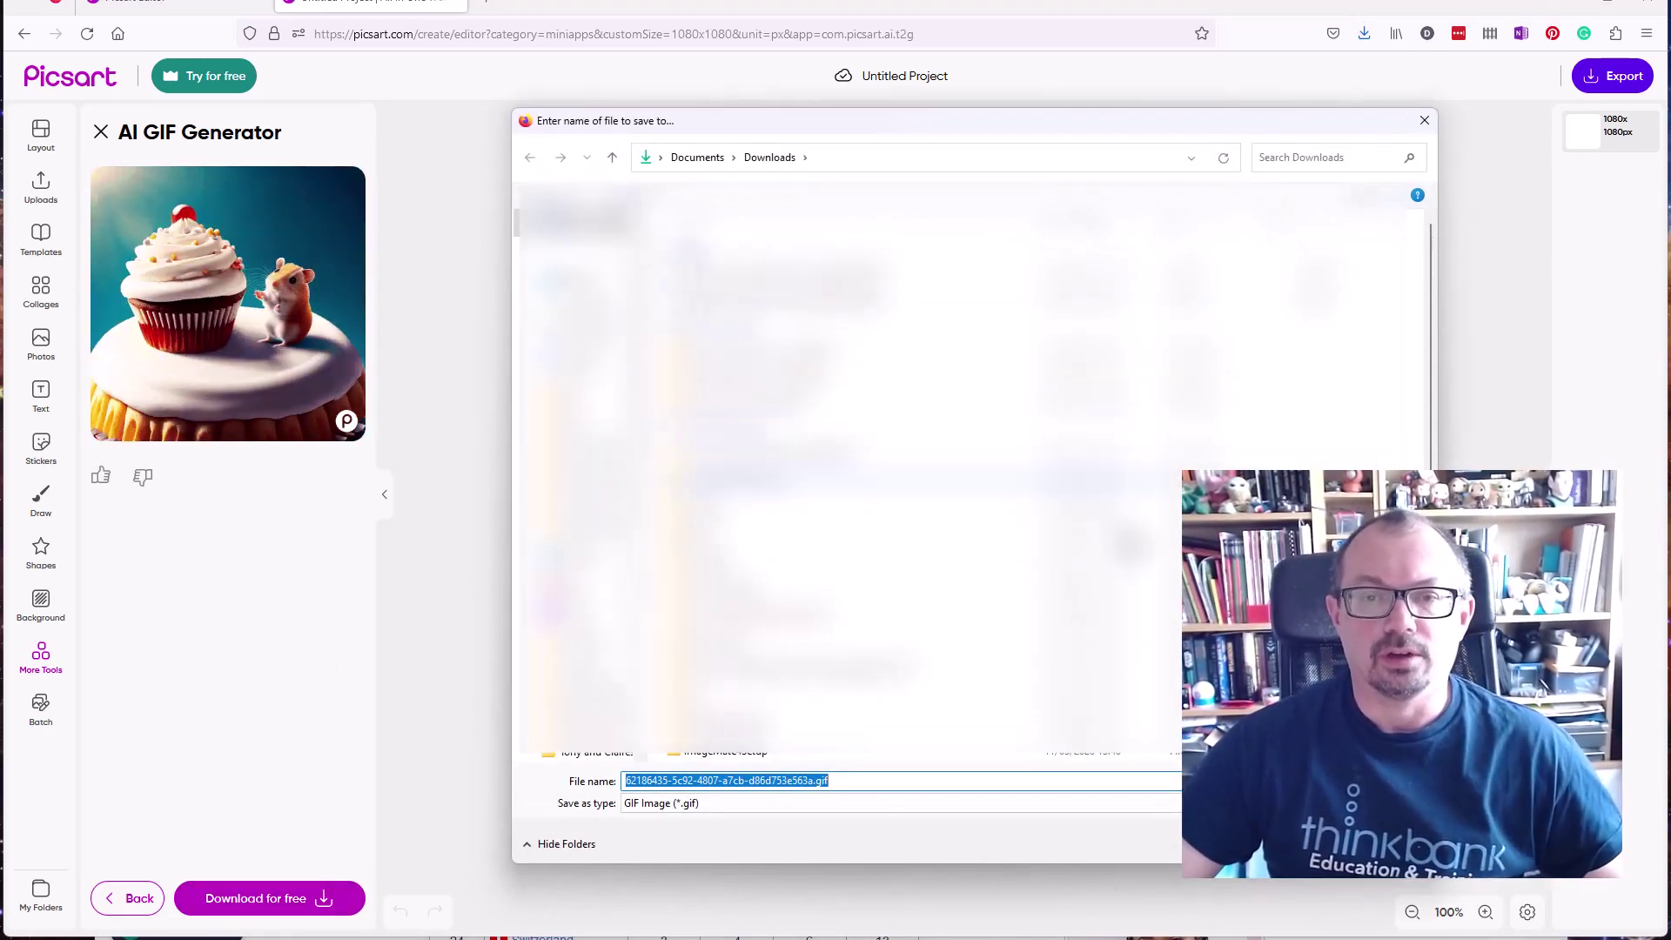
{"action": "key", "text": "Return"}
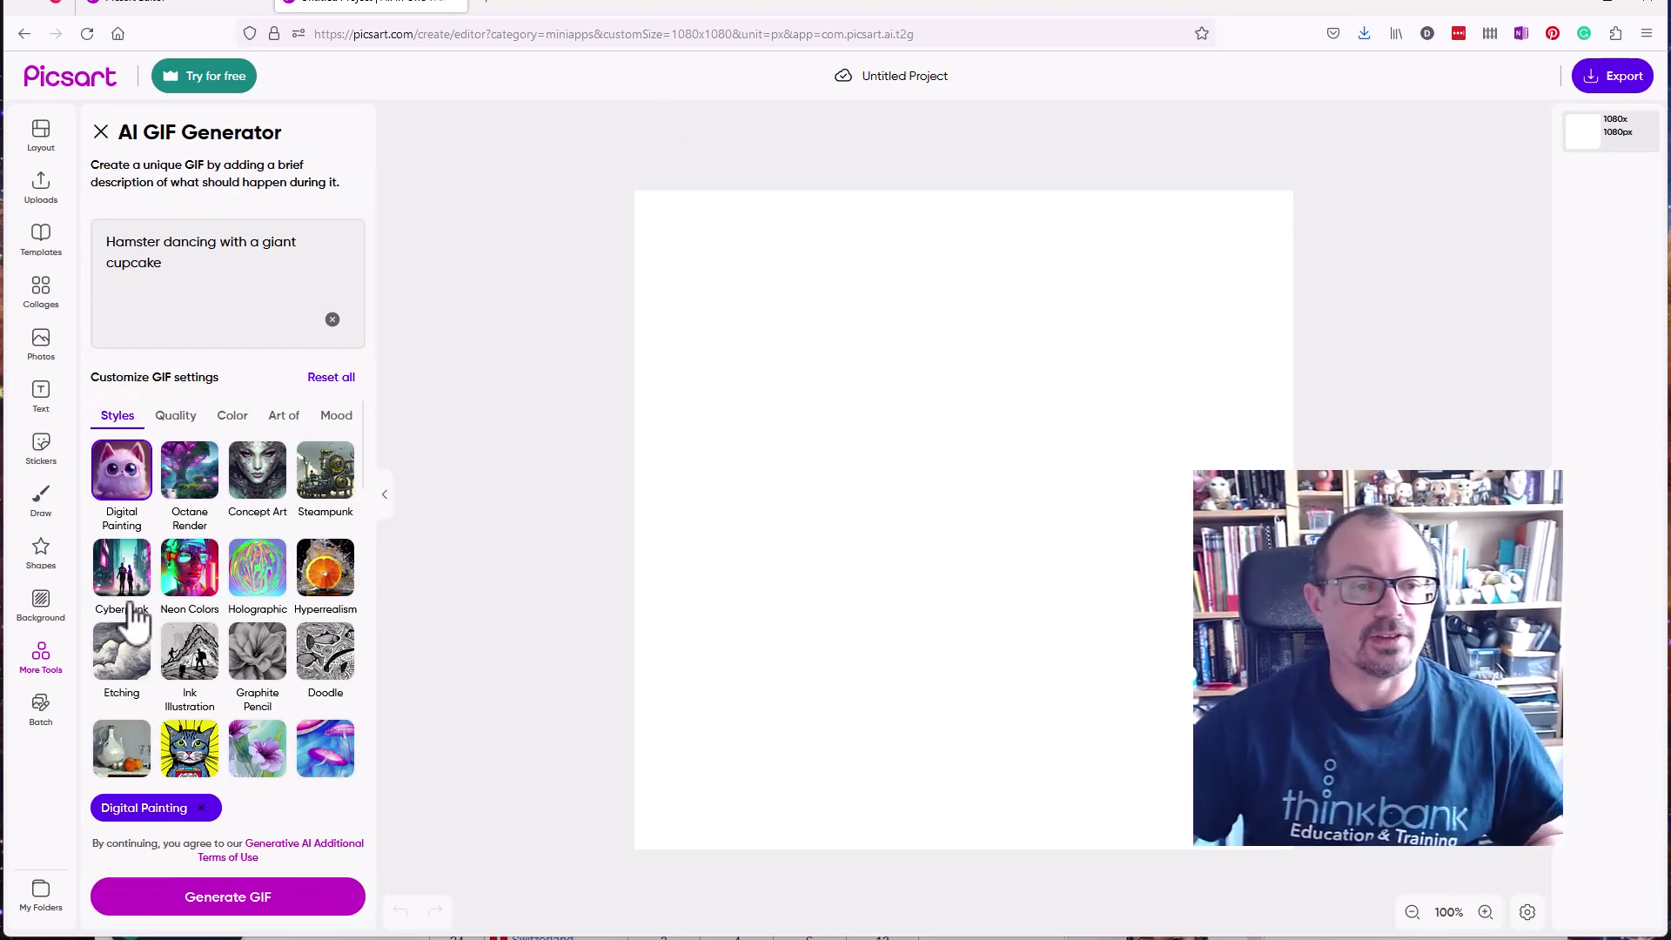
{"action": "left_click", "coordinate": [170, 420]}
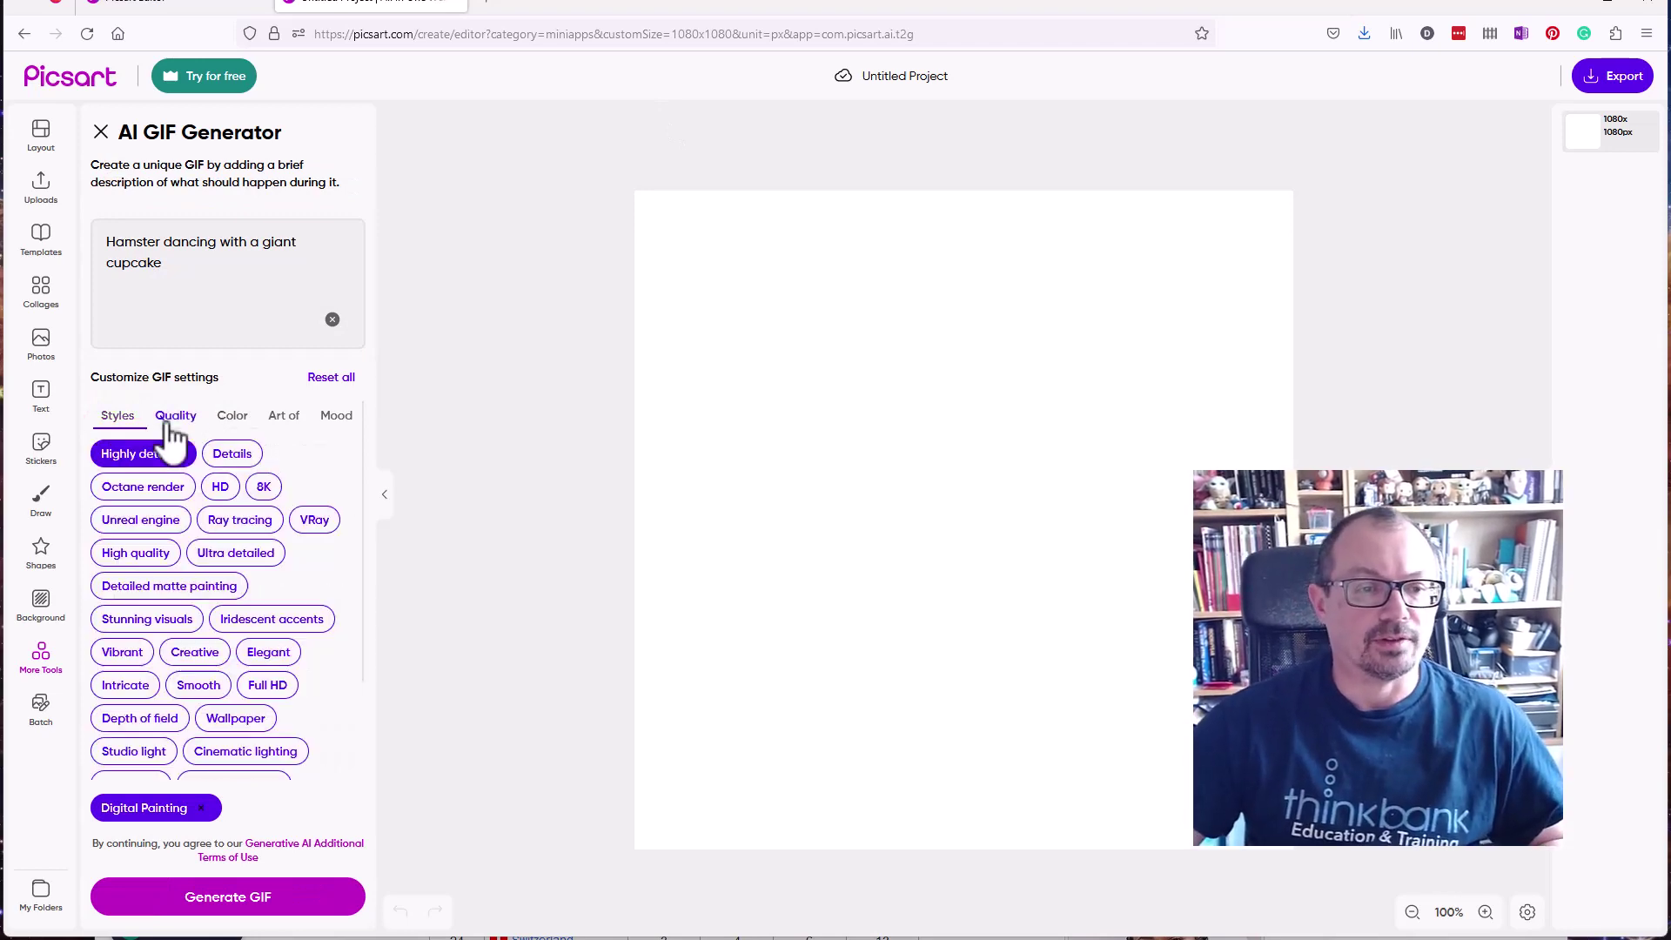
{"action": "left_click", "coordinate": [234, 425]}
{"action": "left_click", "coordinate": [286, 432]}
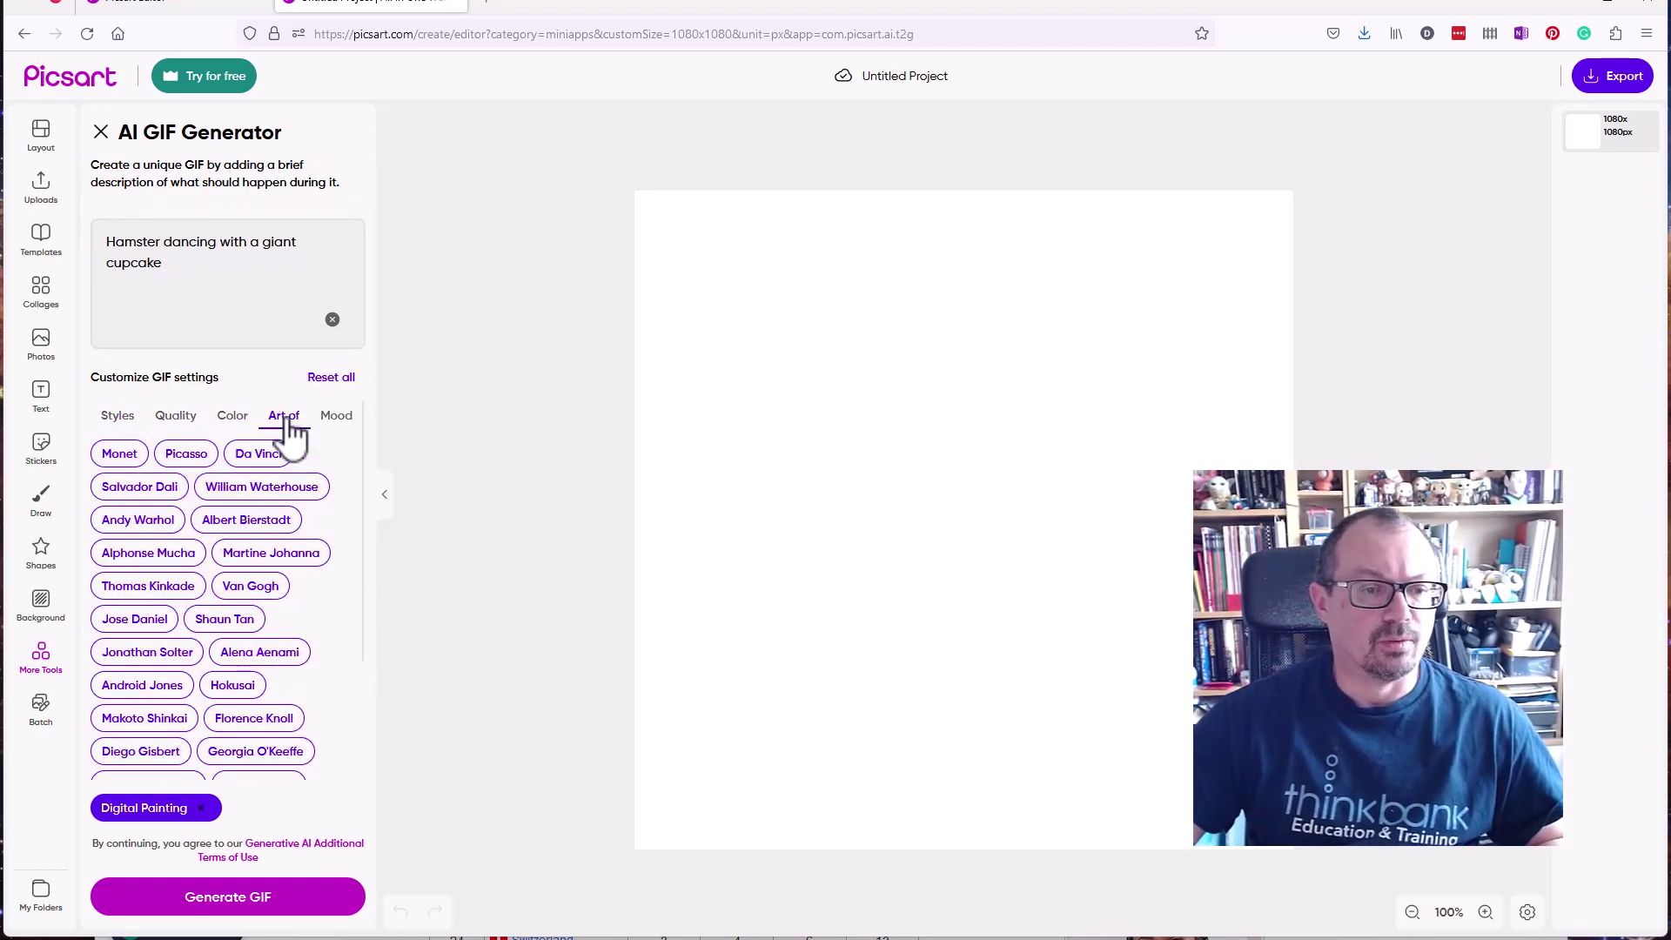
{"action": "left_click", "coordinate": [343, 425]}
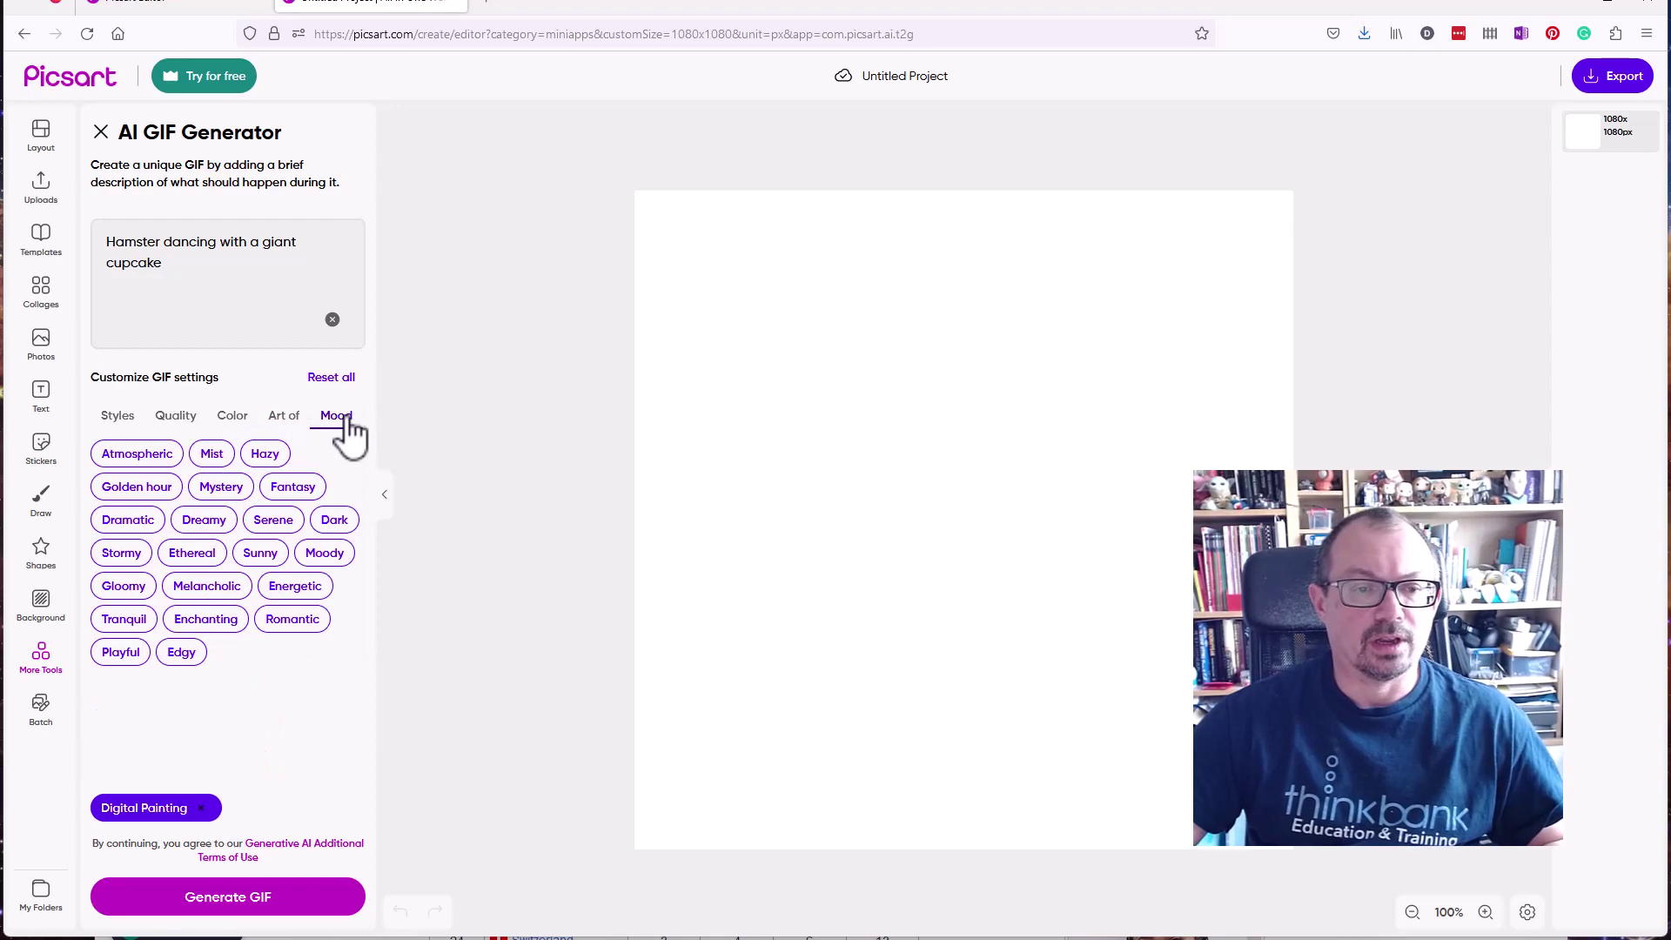
{"action": "left_click", "coordinate": [115, 418]}
{"action": "scroll", "coordinate": [266, 624], "scroll_direction": "down", "scroll_amount": 5}
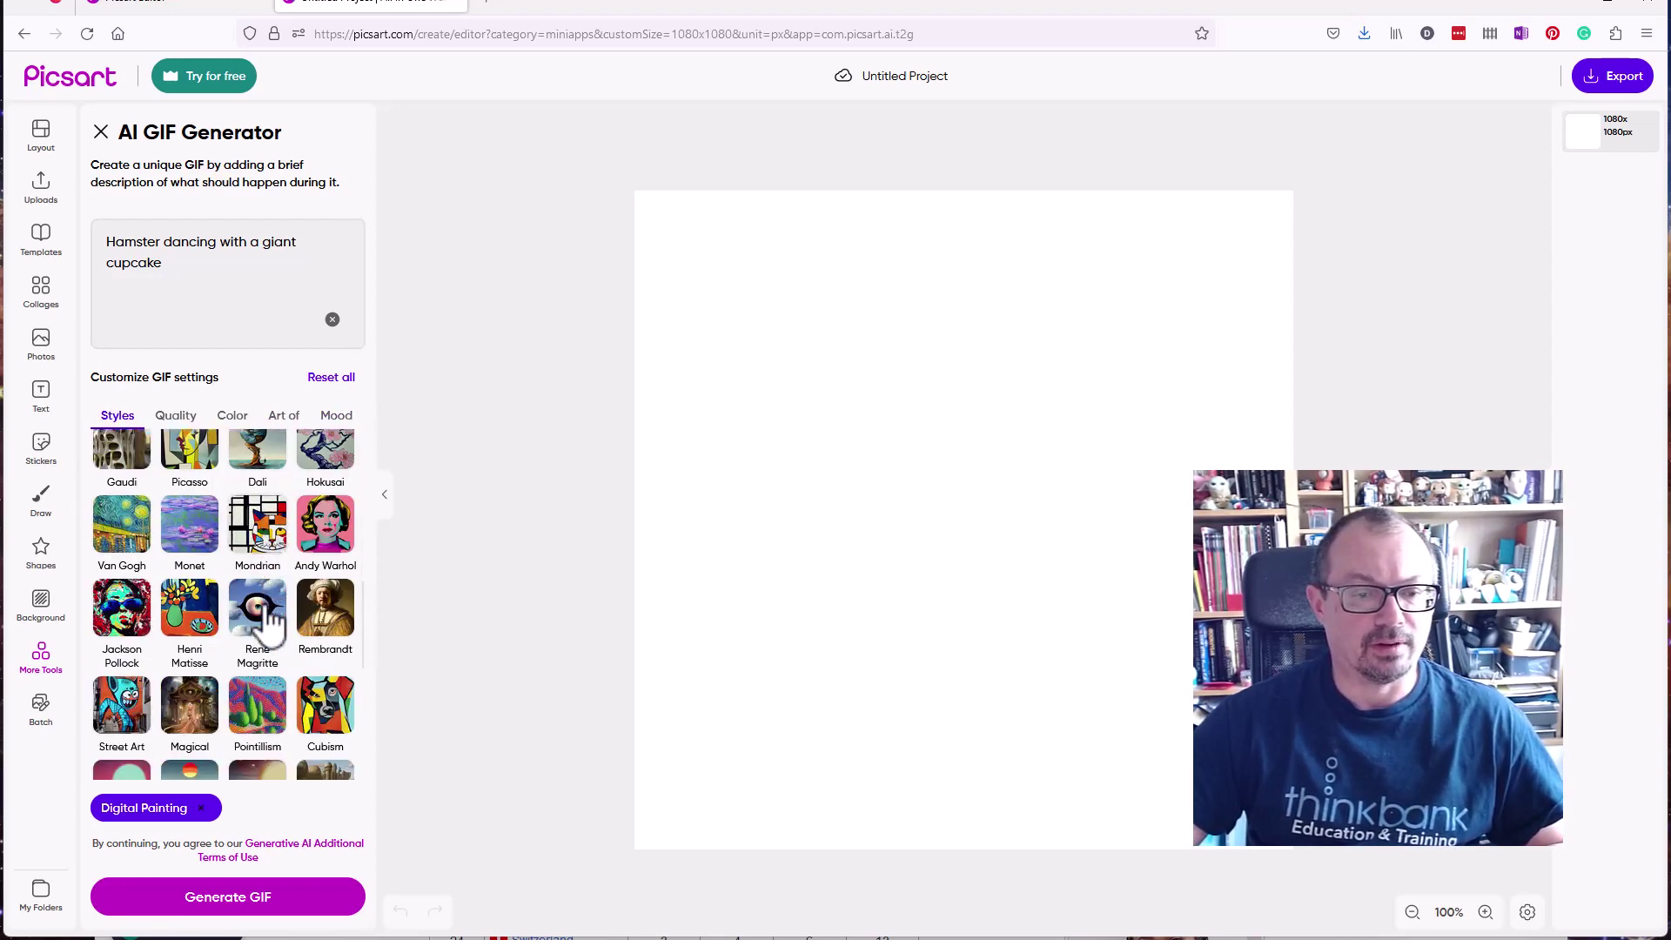
{"action": "scroll", "coordinate": [266, 624], "scroll_direction": "down", "scroll_amount": 5}
{"action": "scroll", "coordinate": [266, 624], "scroll_direction": "down", "scroll_amount": 3}
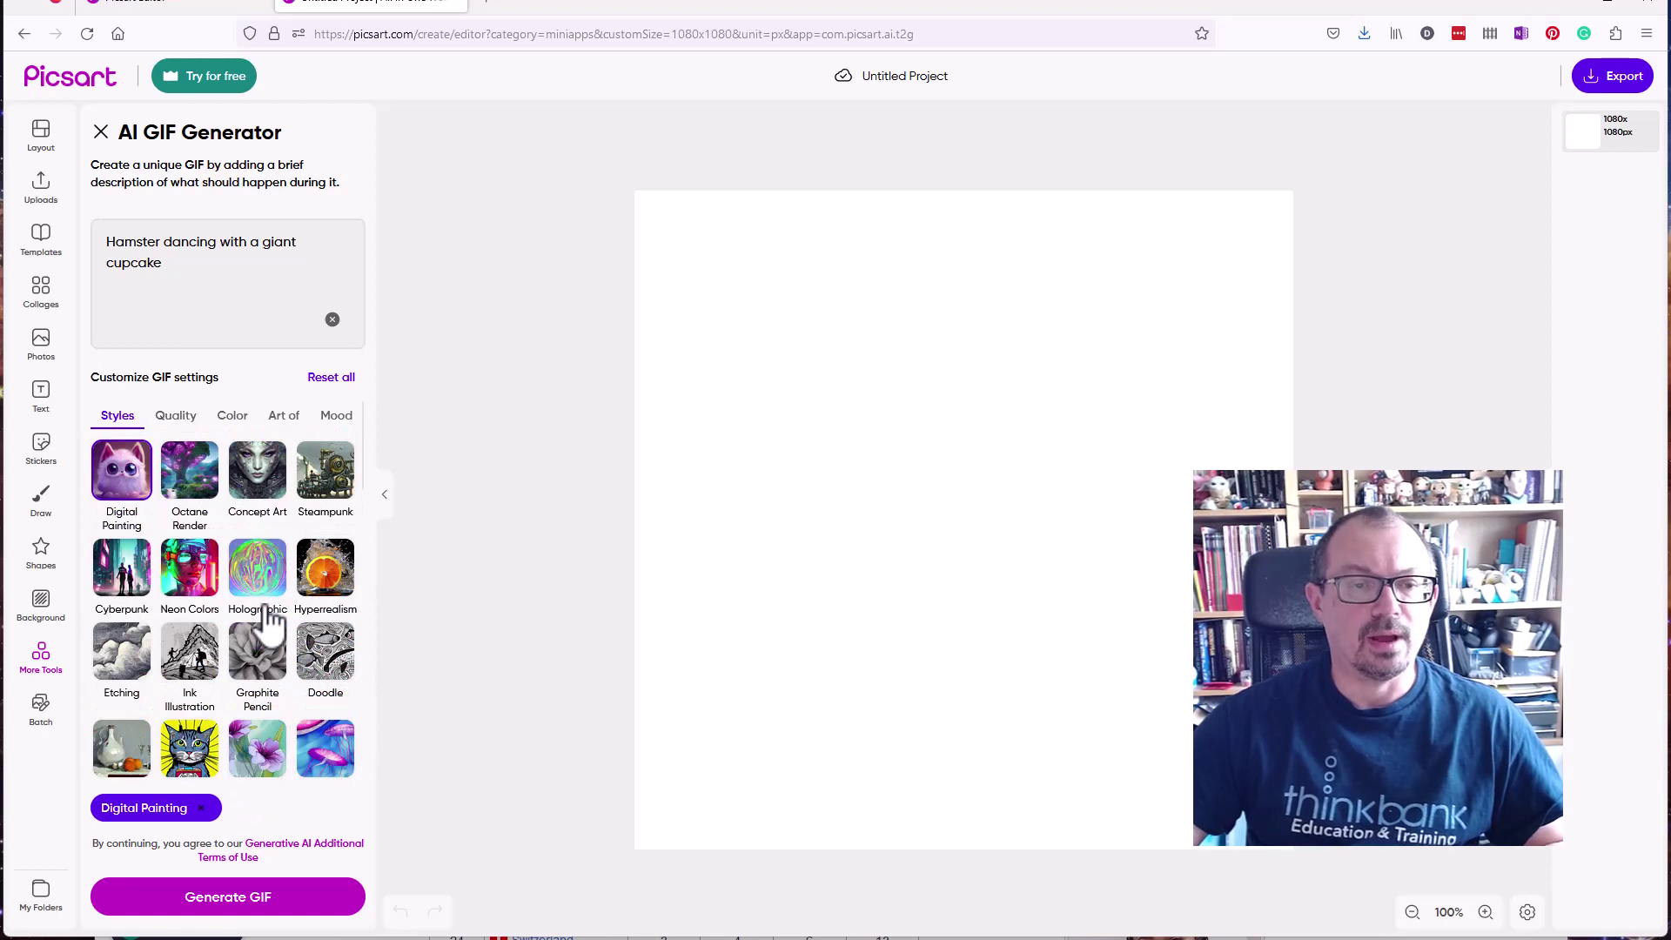